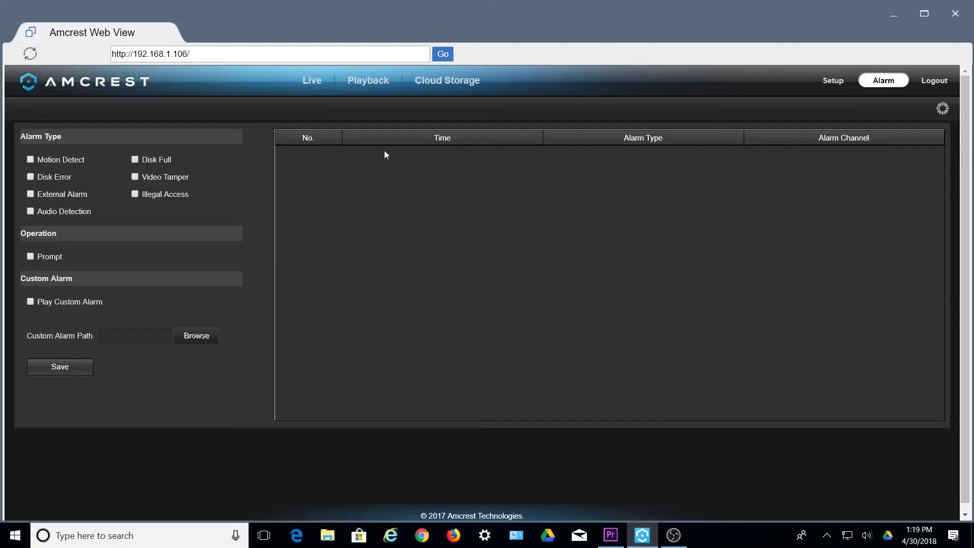
Step: Switch from the Live view to Playback, then open the camera's configuration settings
left_click(314, 81)
left_click(364, 83)
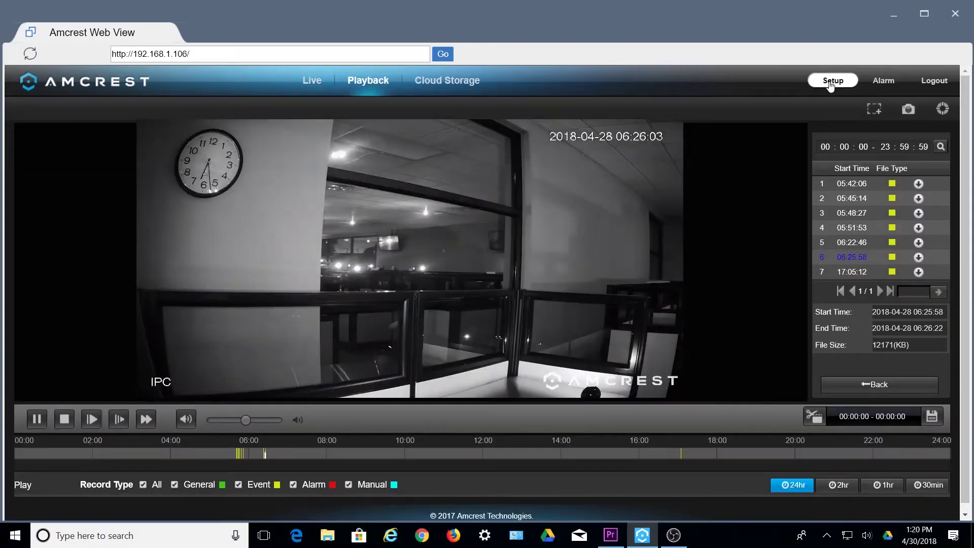
left_click(831, 82)
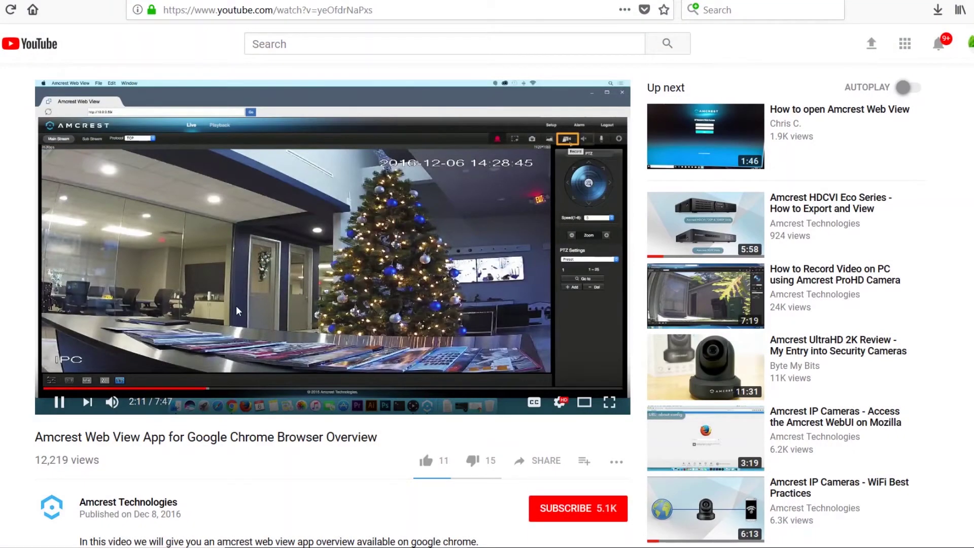
Step: Skip through the overview video to the recording schedule, date/time and camera configuration sections
left_click(350, 388)
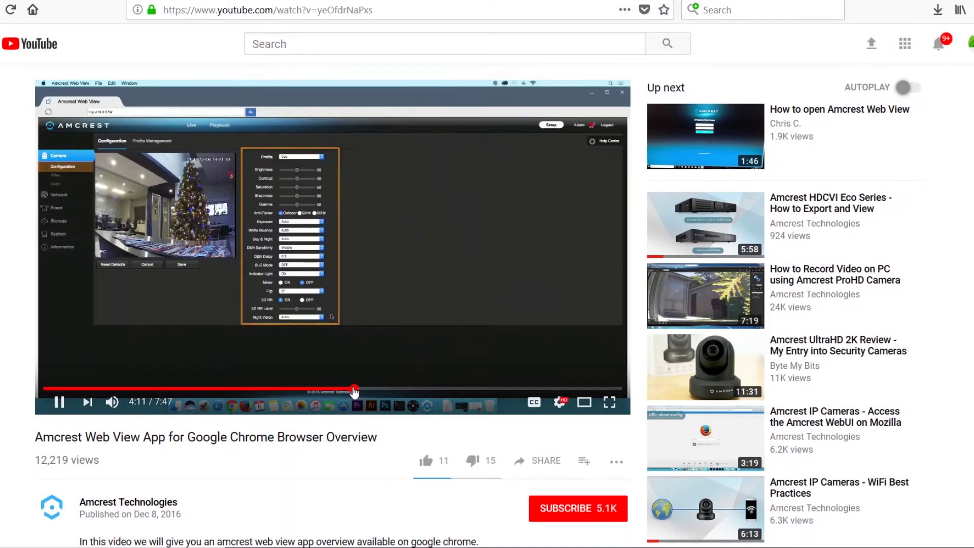
left_click(451, 388)
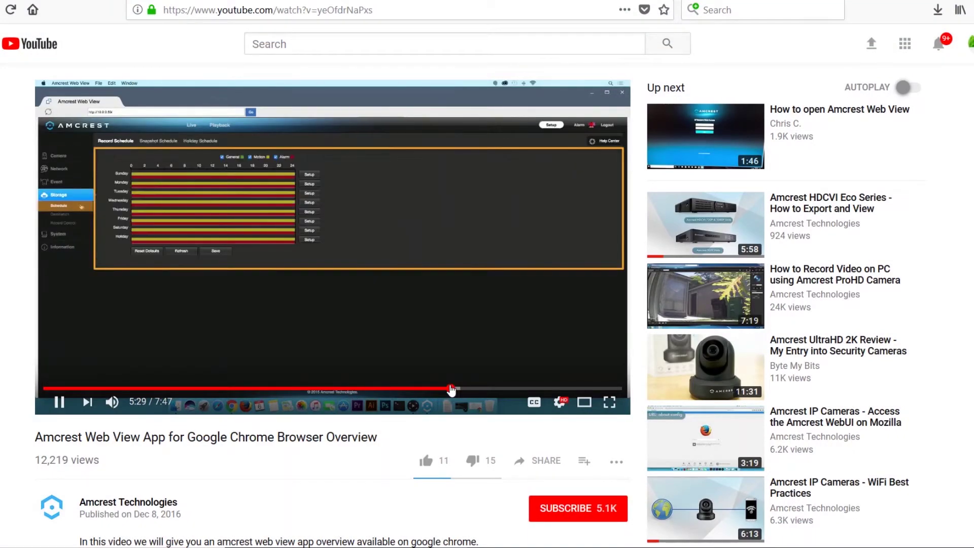
left_click(525, 388)
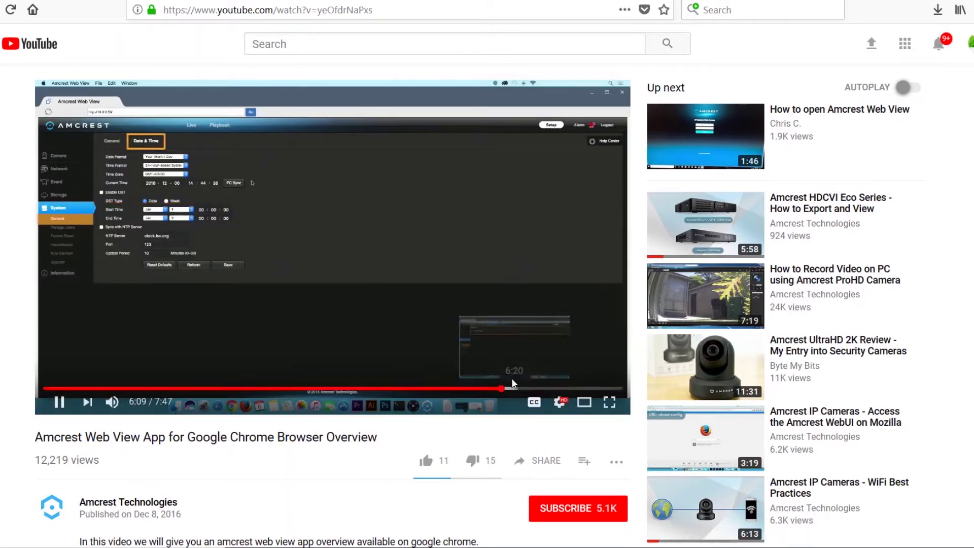
left_click(558, 389)
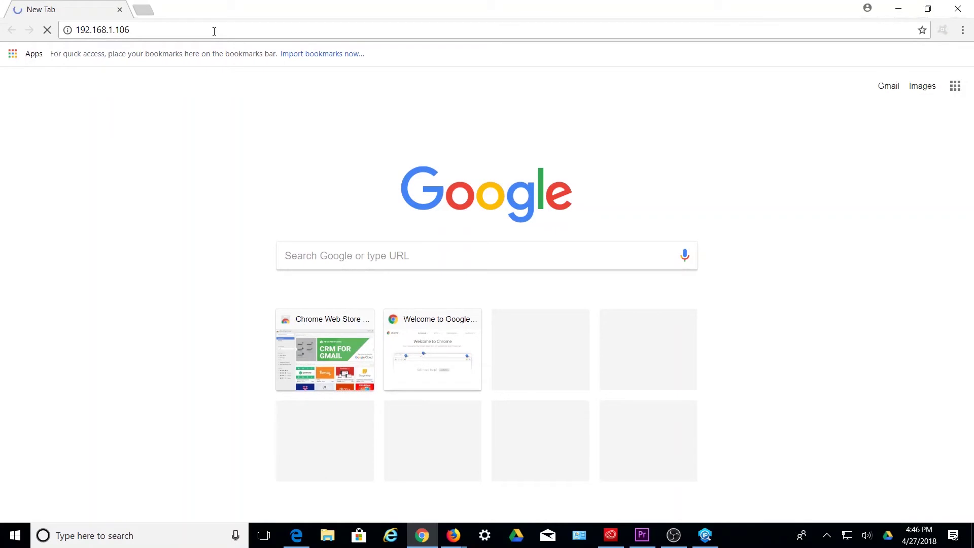
Step: Log in to the camera with its password and start adding Amcrest Web View from the Web Store
type("**********")
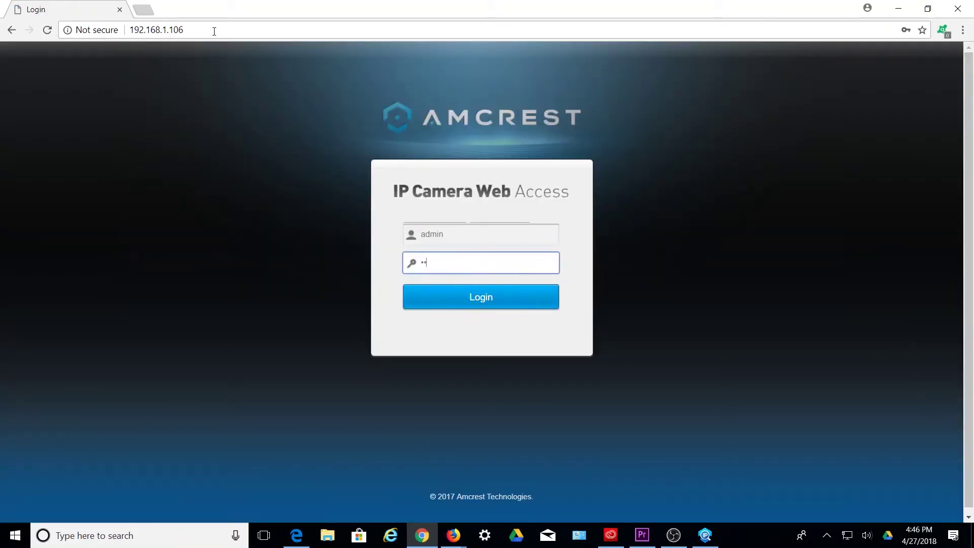
key("Return")
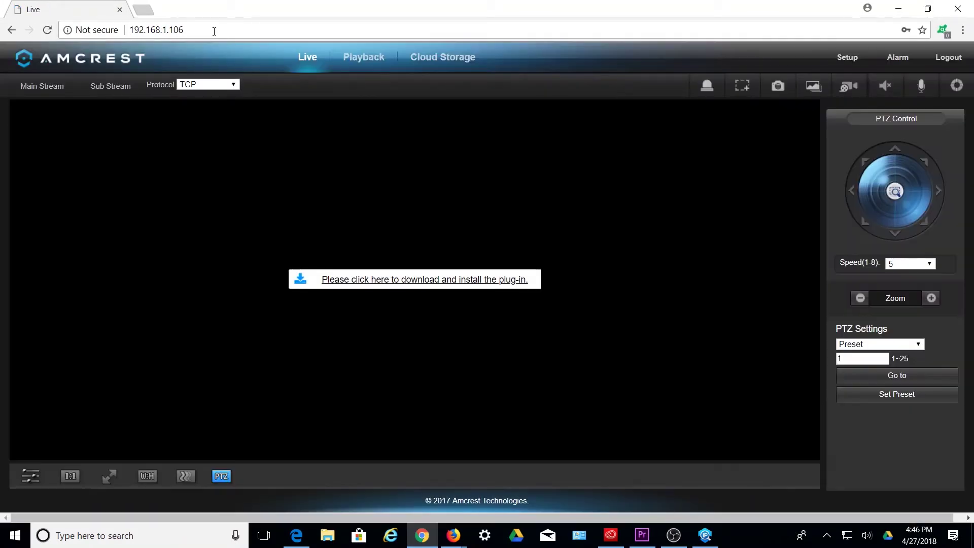
left_click(459, 286)
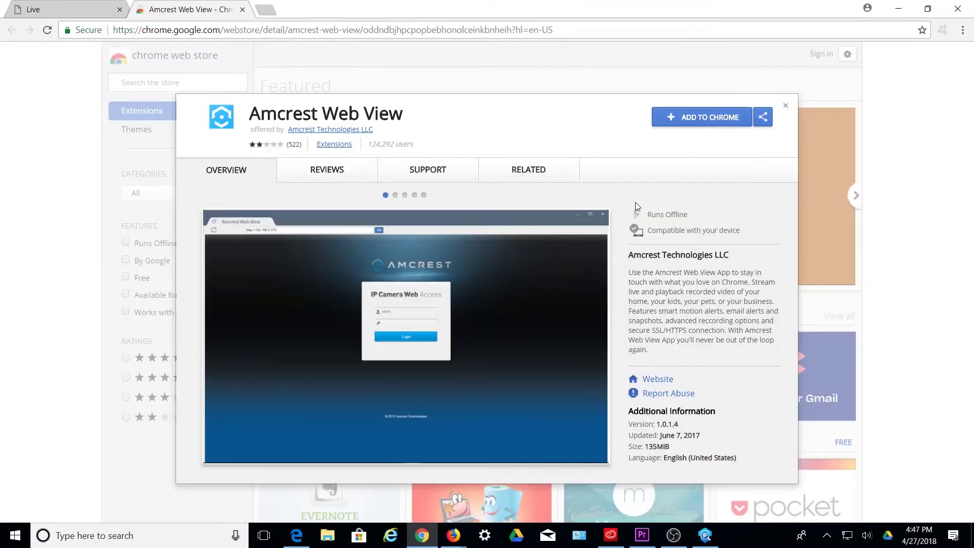
left_click(713, 121)
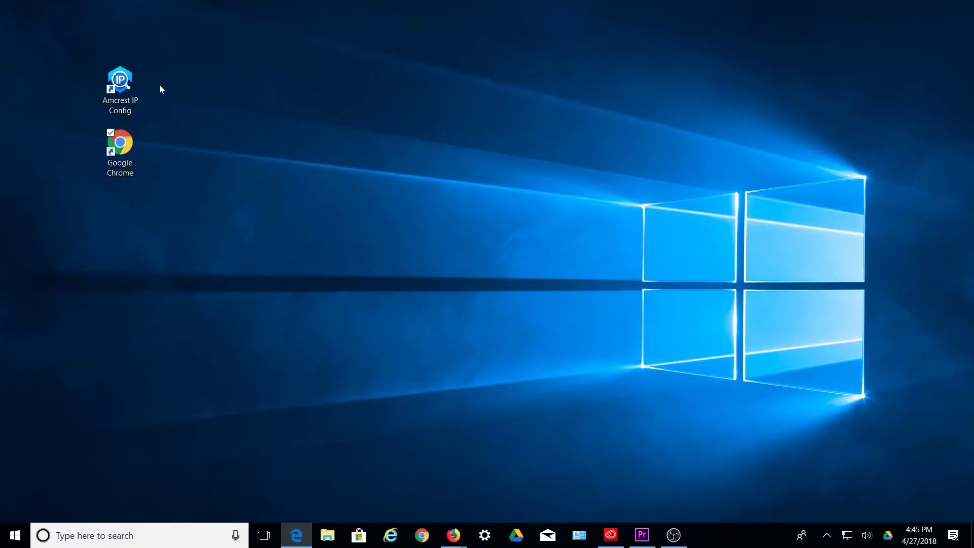
Step: Use Amcrest IP Config to locate the IP2M-841B camera at 192.168.1.106, then launch Chrome
double_click(120, 82)
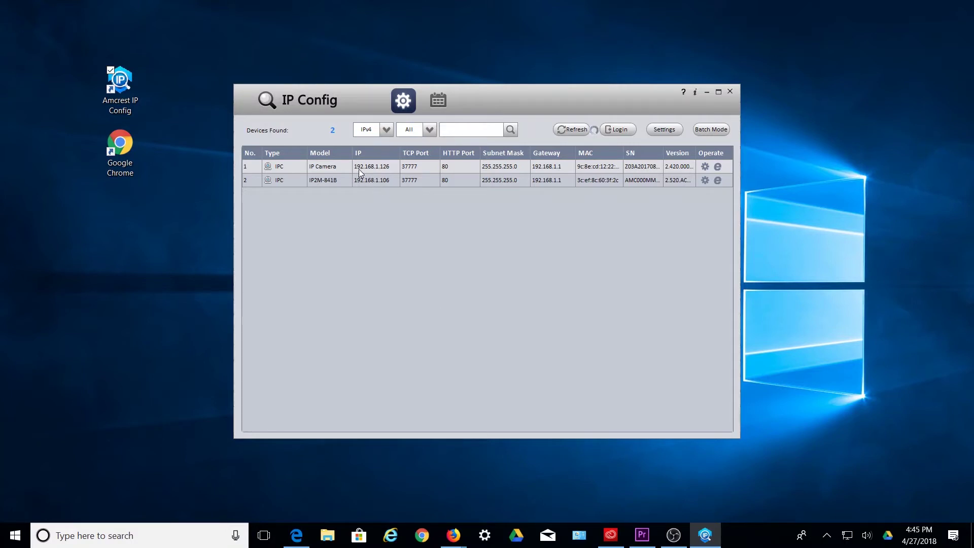
left_click(391, 182)
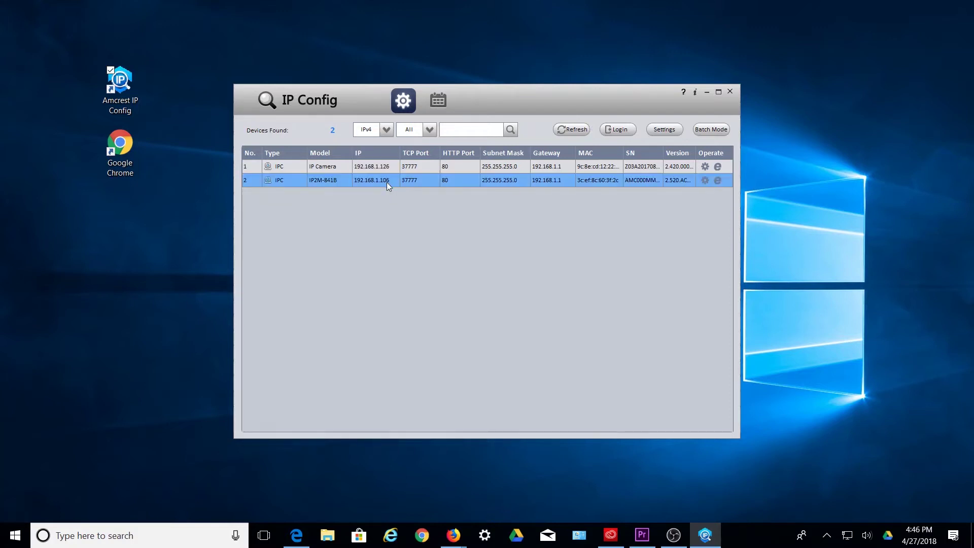
double_click(123, 154)
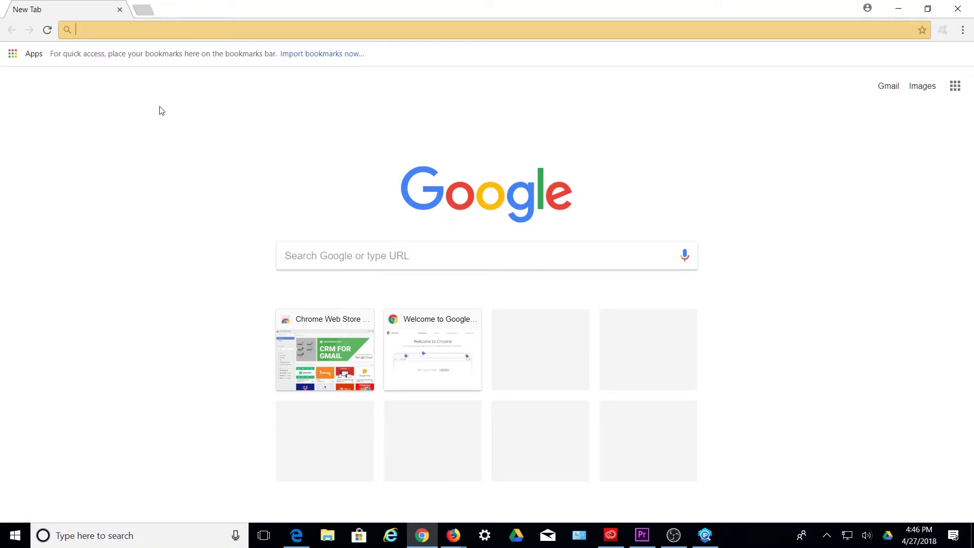
Step: Go to 192.168.1.106 in Chrome and begin entering the camera's login password
type("192.168.1.106")
key("Return")
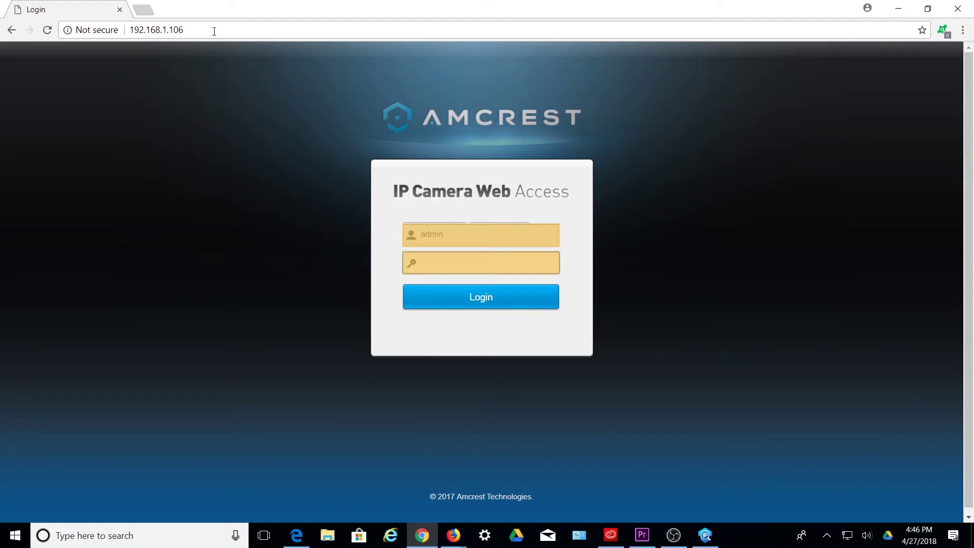
type("a")
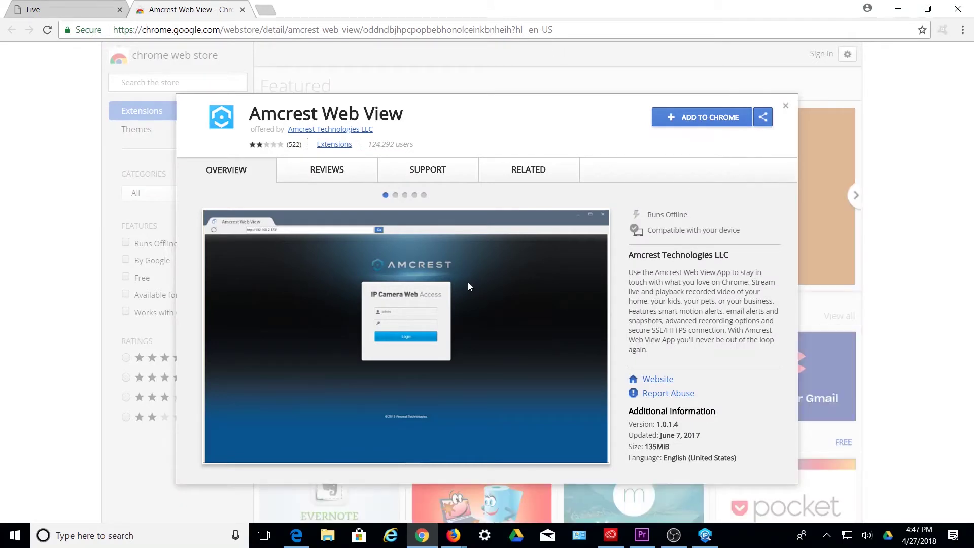
Step: Add Amcrest Web View to Chrome and approve its permission request with Add app
left_click(709, 126)
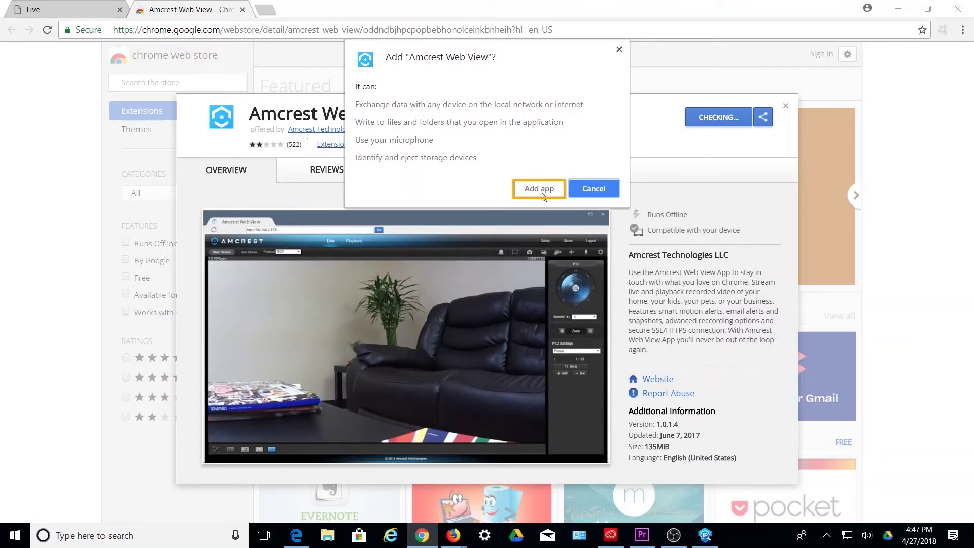
left_click(539, 189)
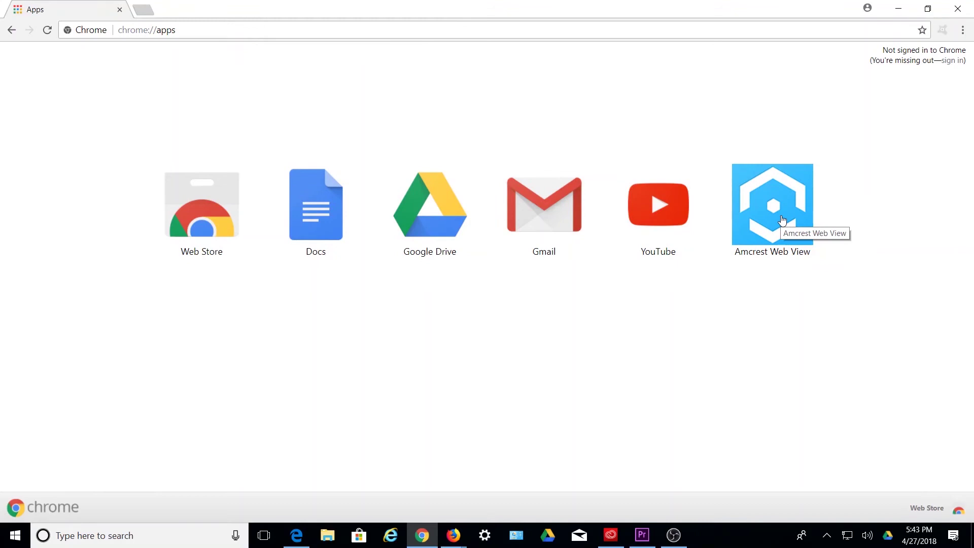
Step: Launch Amcrest Web View from Chrome's Apps page
left_click(781, 219)
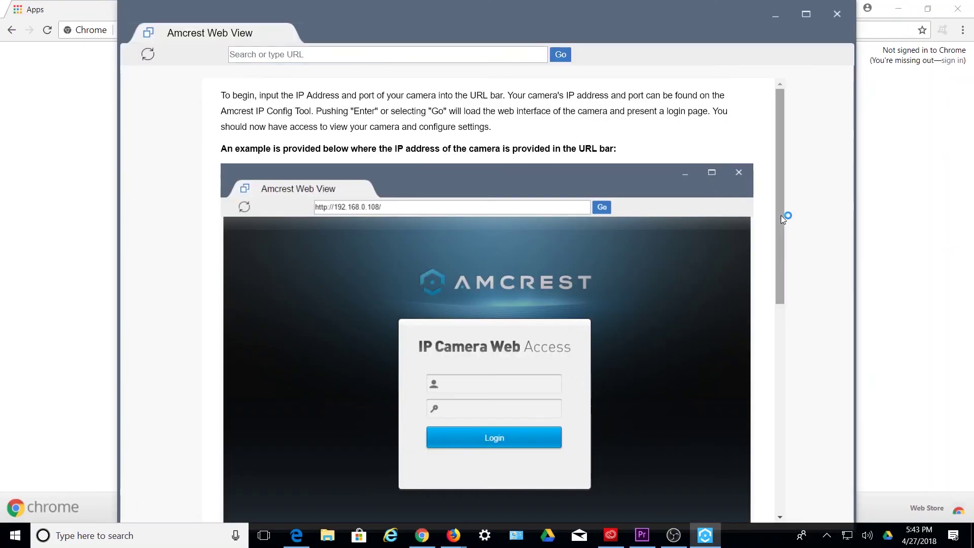
Step: Enter 192.168.1.106 in Amcrest Web View's address box to reach the camera login
left_click(473, 54)
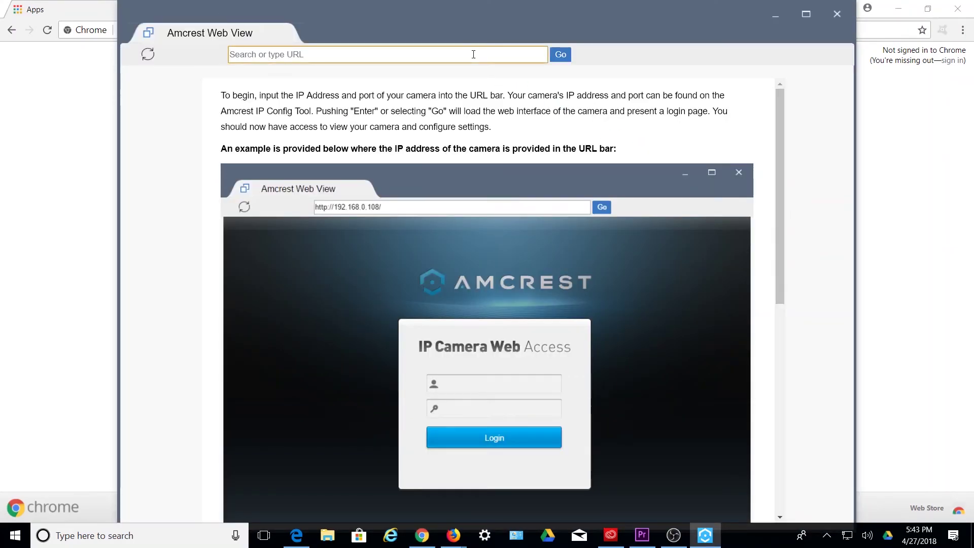
type("192.168.1.106")
key("Return")
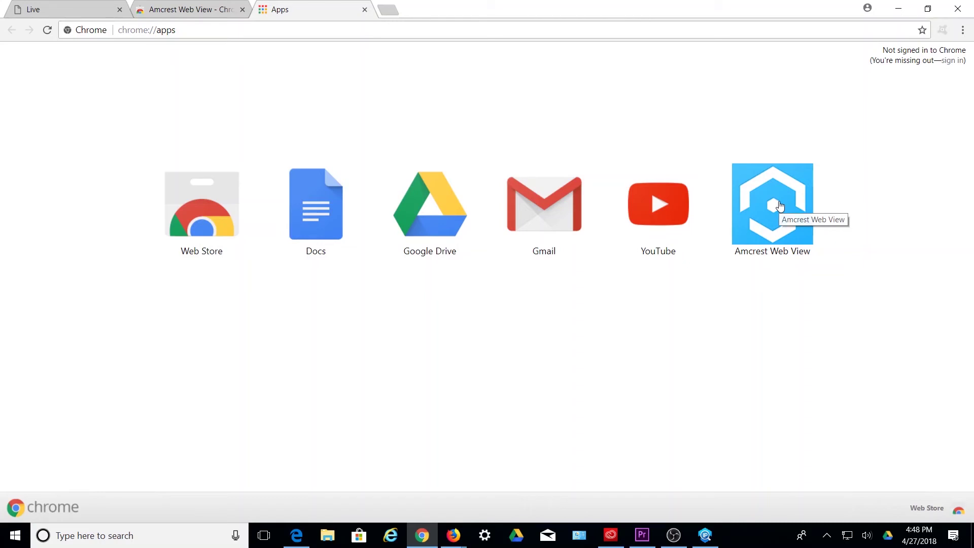
Step: Create an Amcrest Web View shortcut on the desktop only, with the Start menu option unchecked
right_click(780, 205)
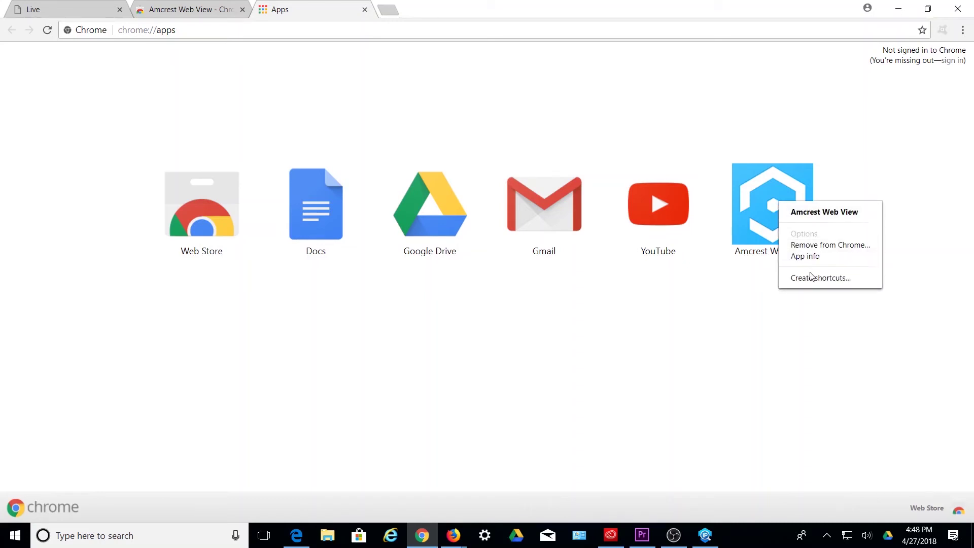
left_click(856, 282)
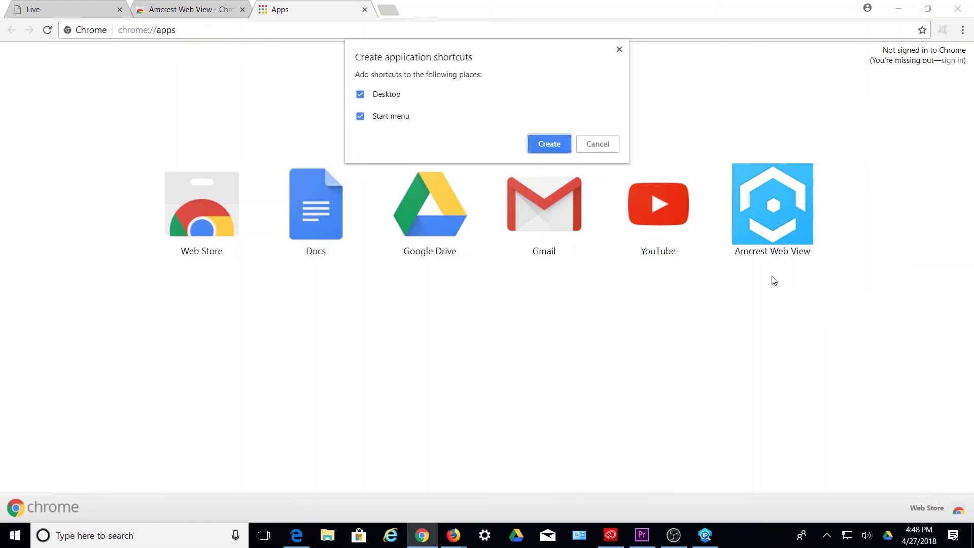
left_click(360, 117)
left_click(547, 147)
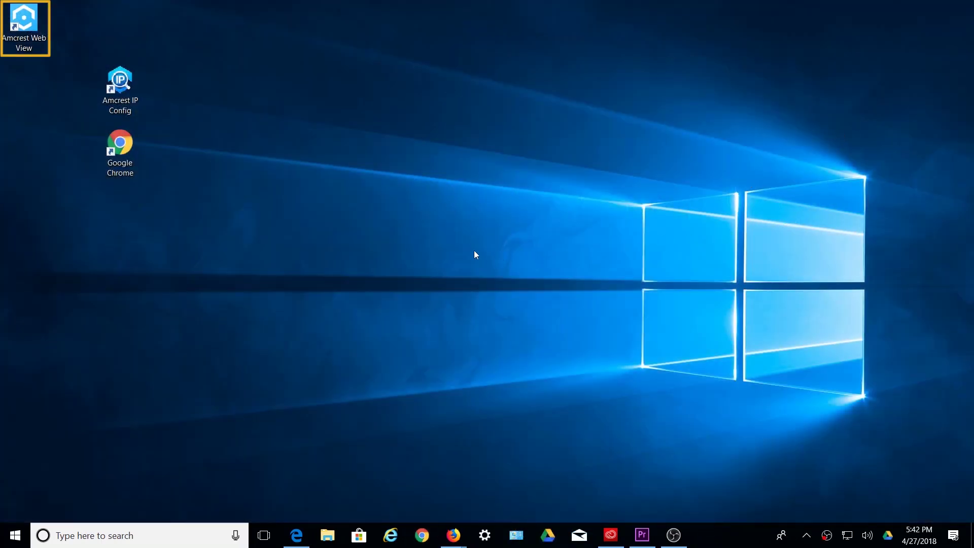
Step: Start Amcrest Web View using the new Amcrest Web View desktop shortcut
double_click(31, 24)
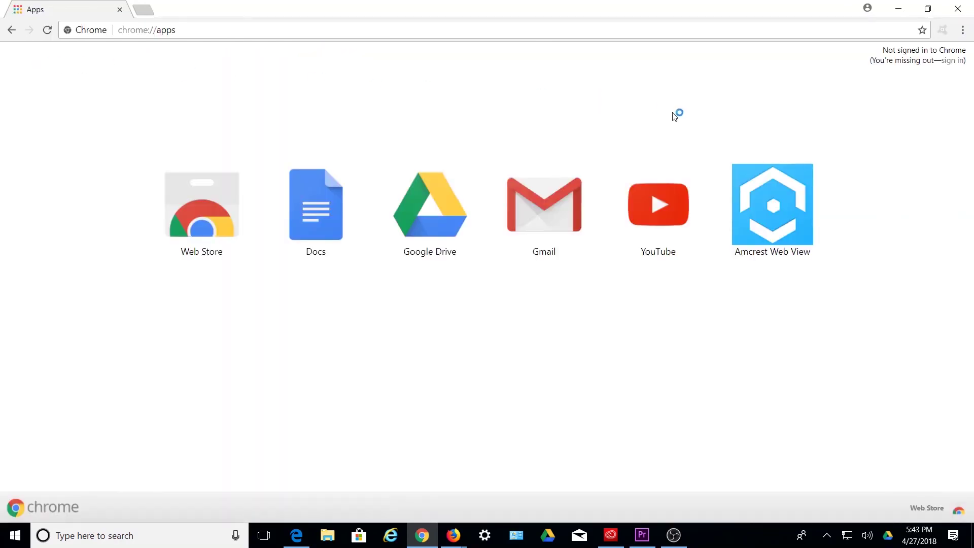
Step: Launch Amcrest Web View and load the camera's login page at 192.168.1.106
left_click(782, 219)
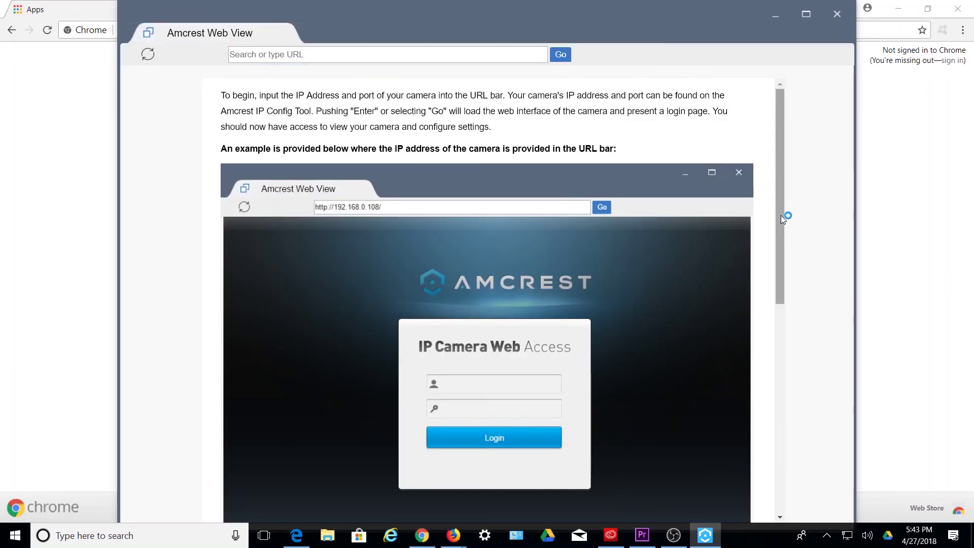
left_click(474, 55)
type("192.16")
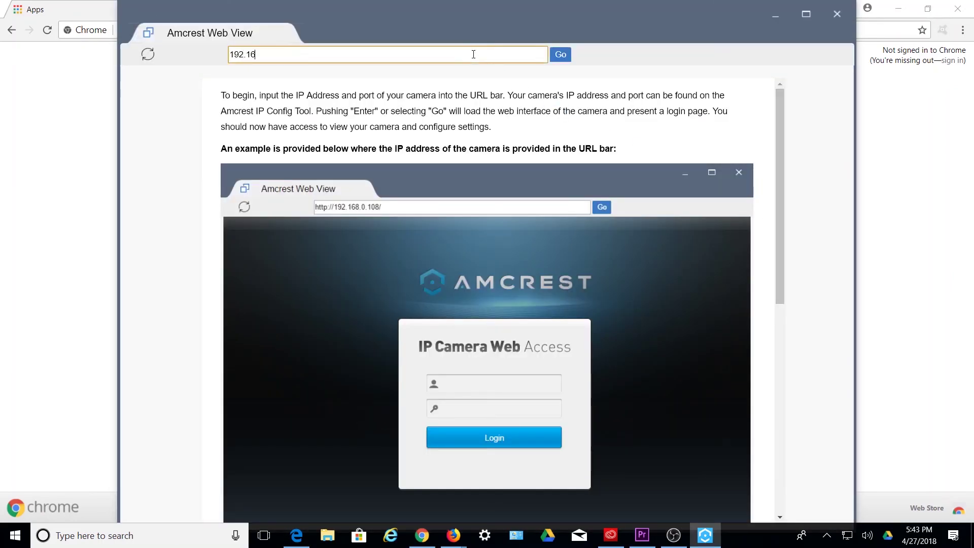
type("8.1.106")
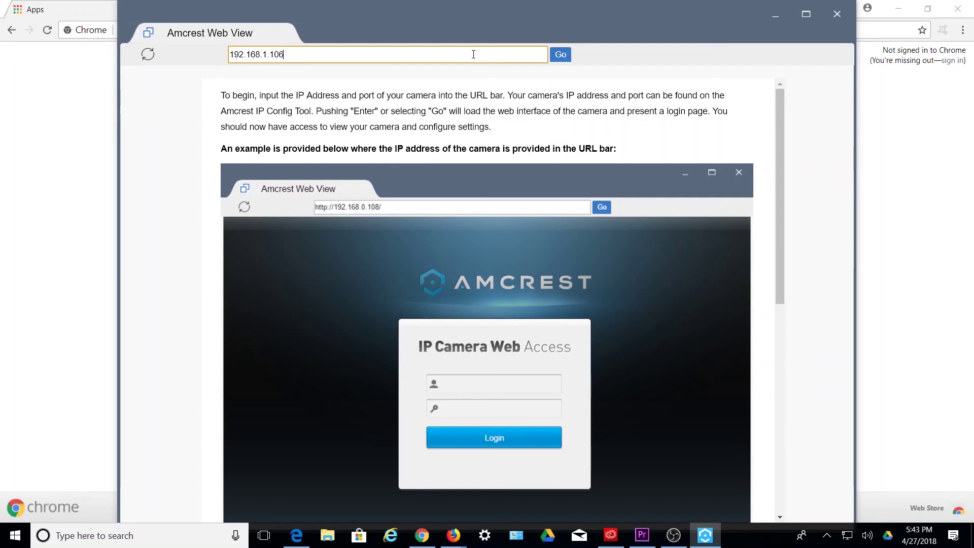
key("Return")
Step: Sign in with the camera's username and password, then maximize the live-feed window
left_click(521, 256)
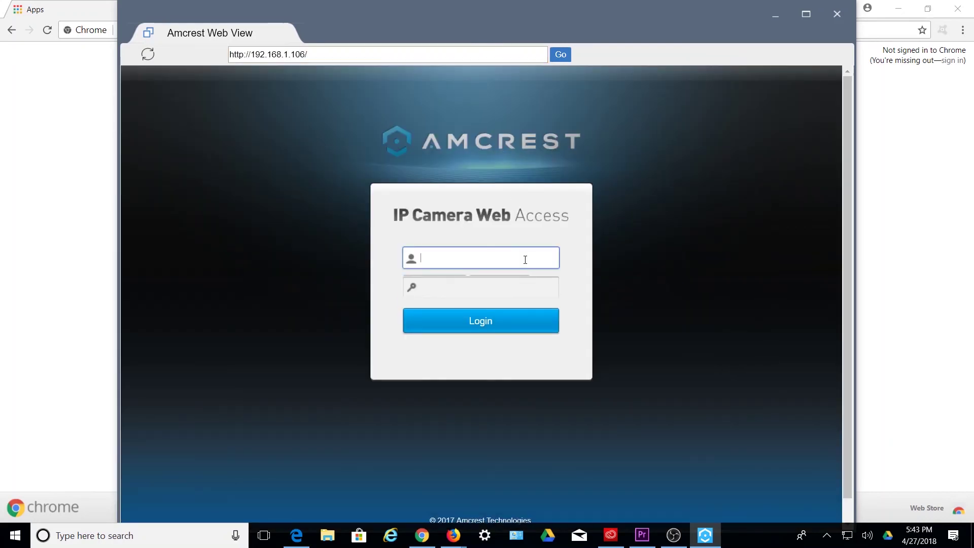
key("Tab")
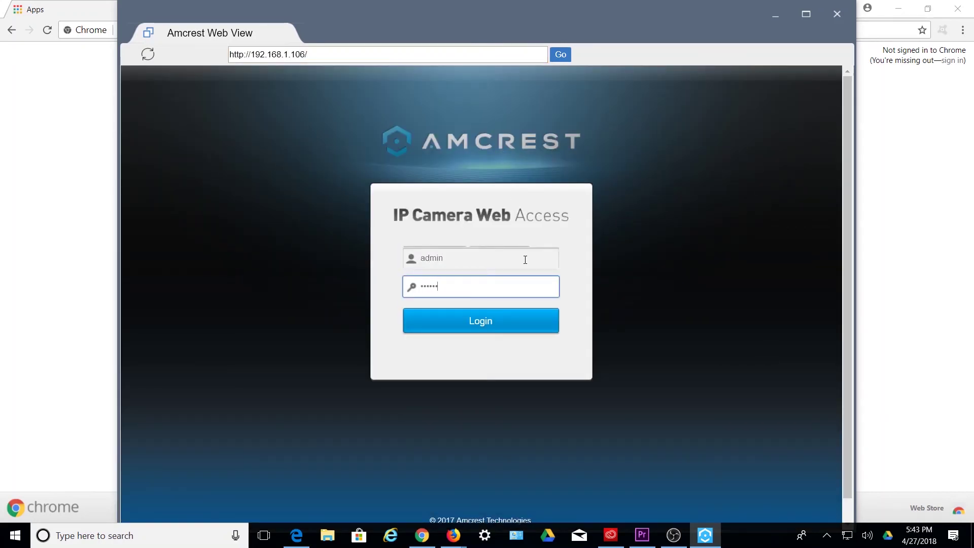
key("Return")
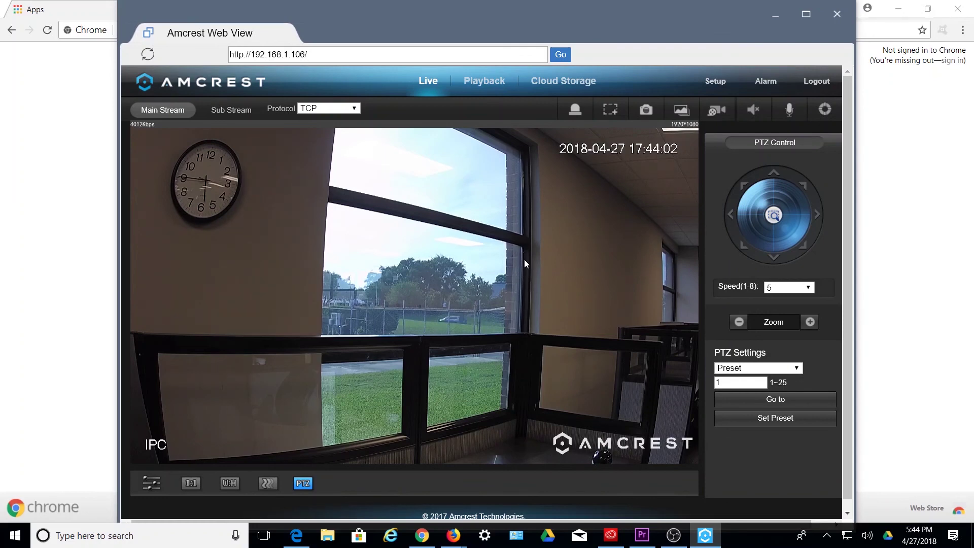
left_click(805, 14)
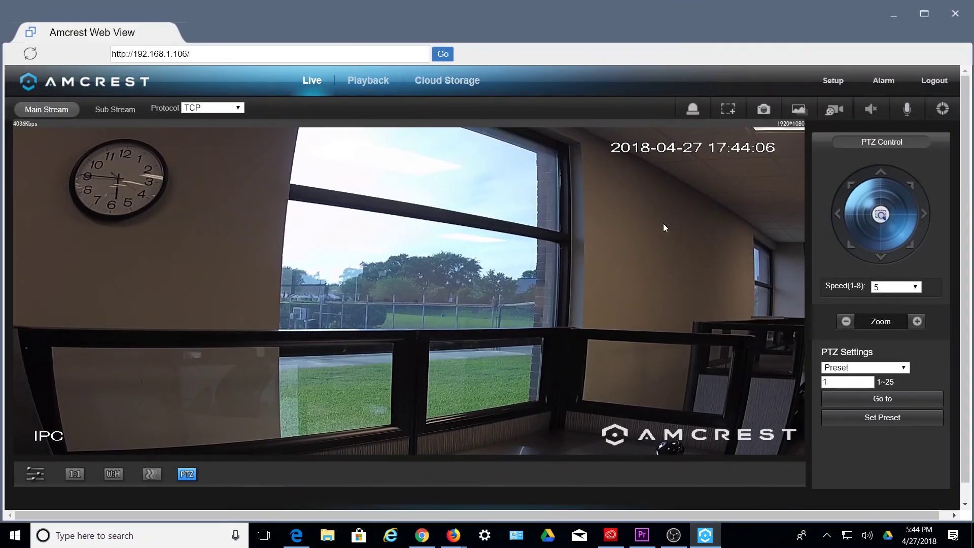